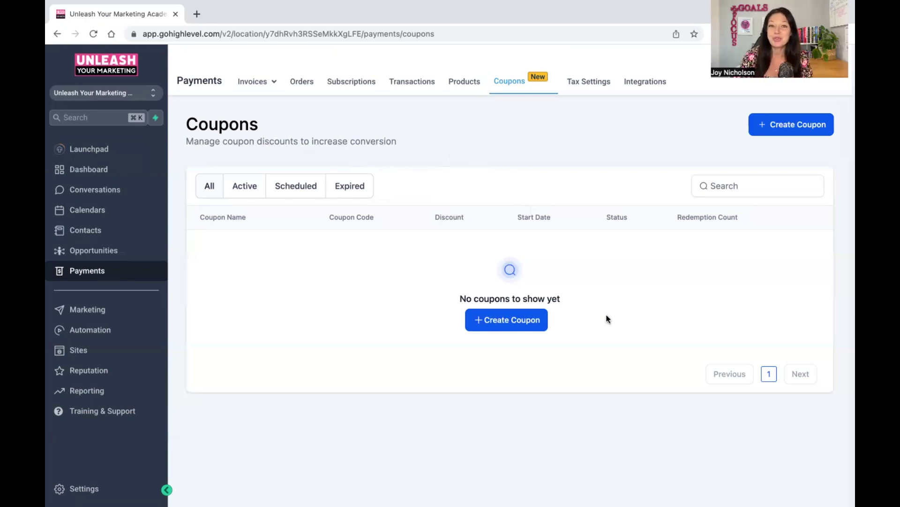
Step: Start a new coupon named 'Holiday Deal' with the code HOLS22
click(492, 322)
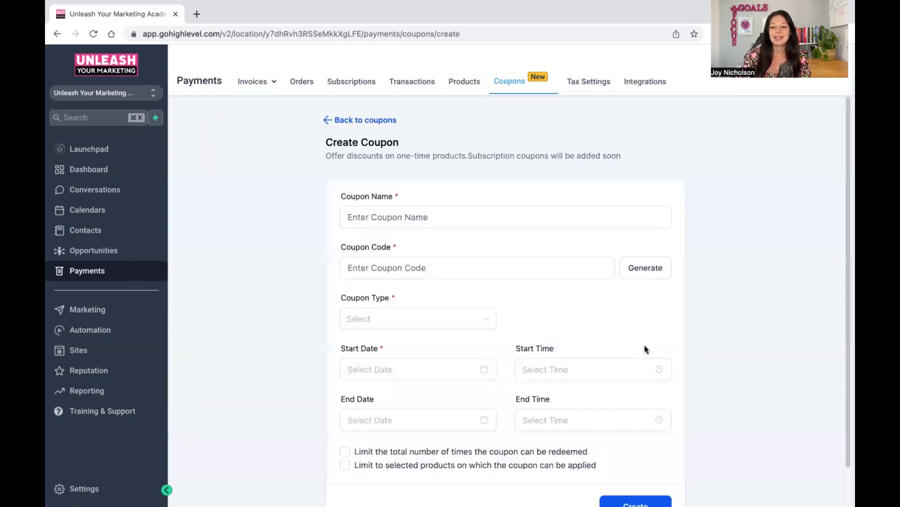
click(396, 214)
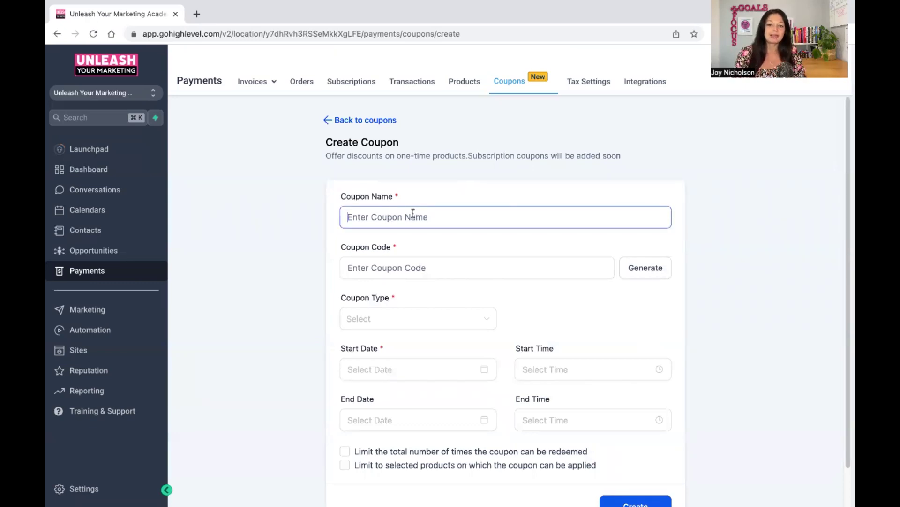
text(Holid)
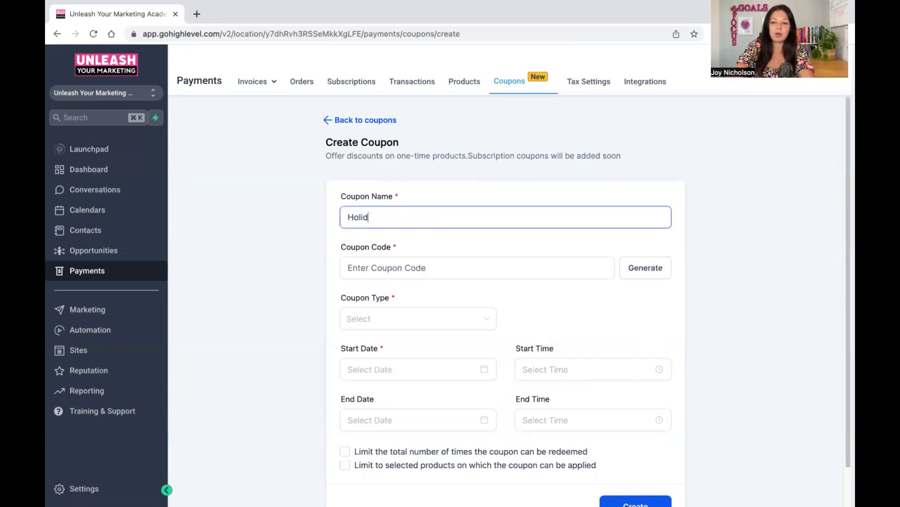
text(ay Deal)
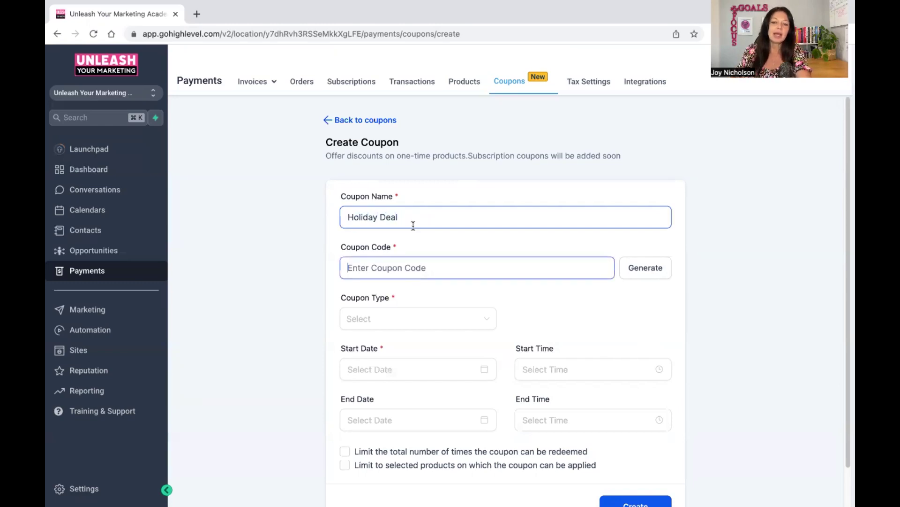
click(399, 264)
text(HOL)
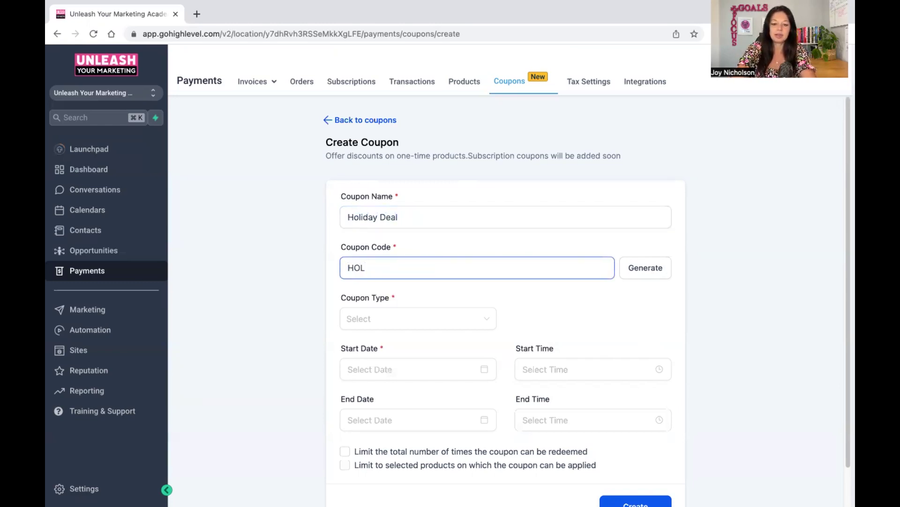
text(S001)
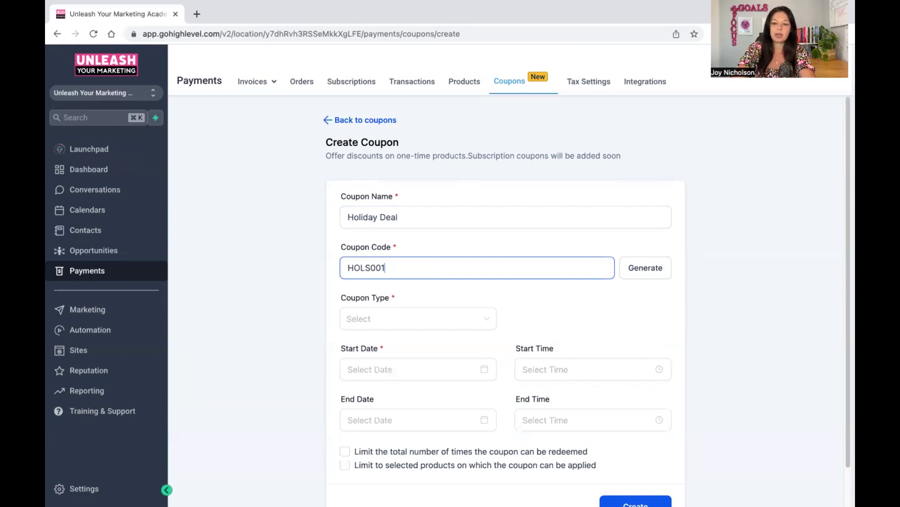
key(BackSpace)
key(BackSpace)
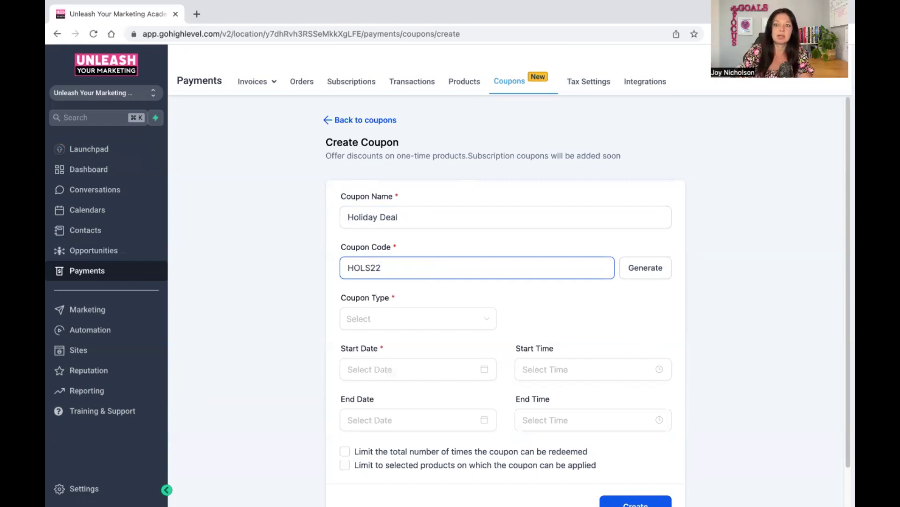
Step: Make it a Percentage Coupon offering a 20% discount
click(412, 312)
click(402, 363)
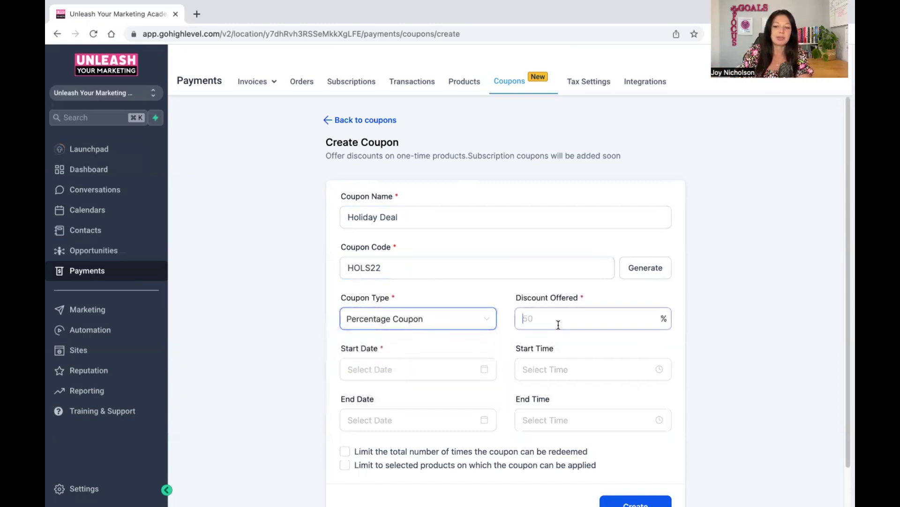
click(558, 323)
text(20)
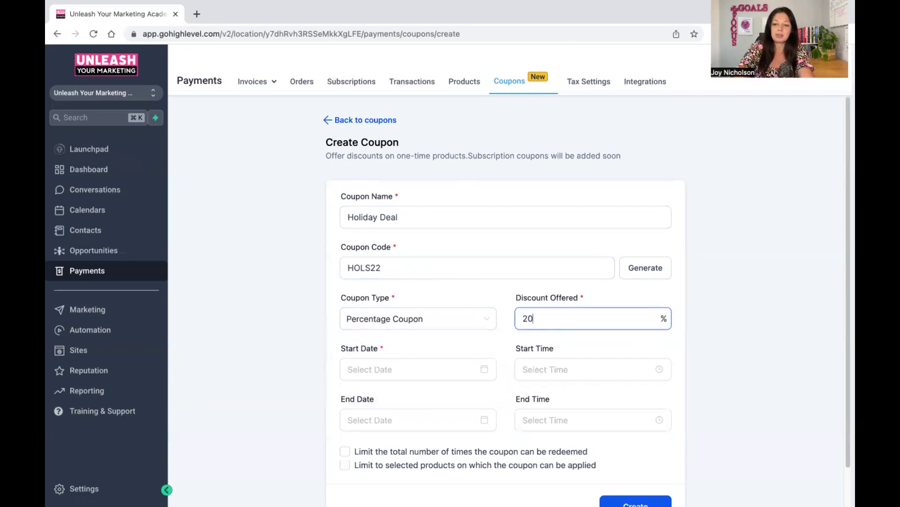
click(411, 364)
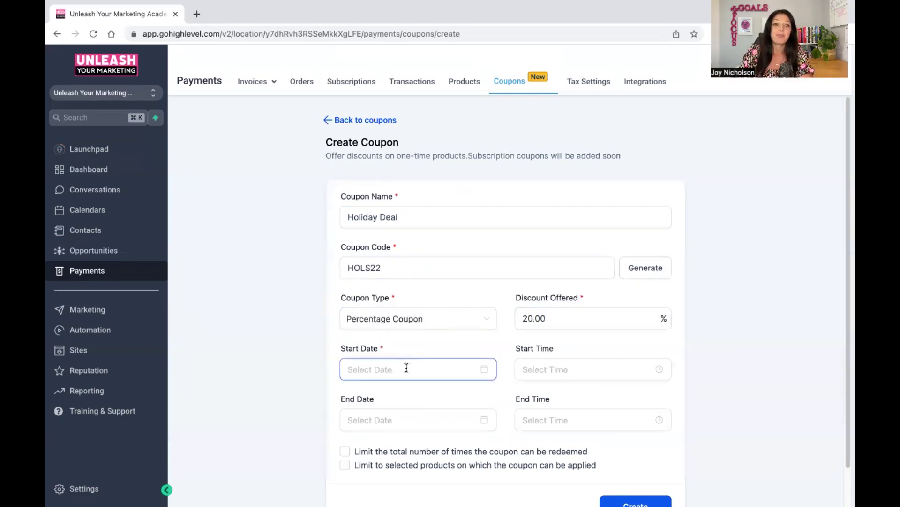
Step: Set the start date to December 16, 2022 and the end date to December 31, 2022
click(465, 268)
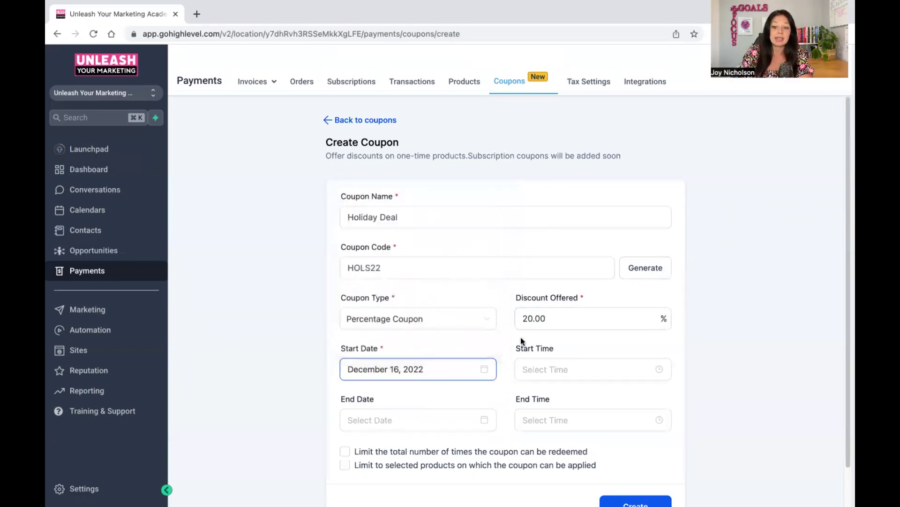
click(535, 375)
click(442, 421)
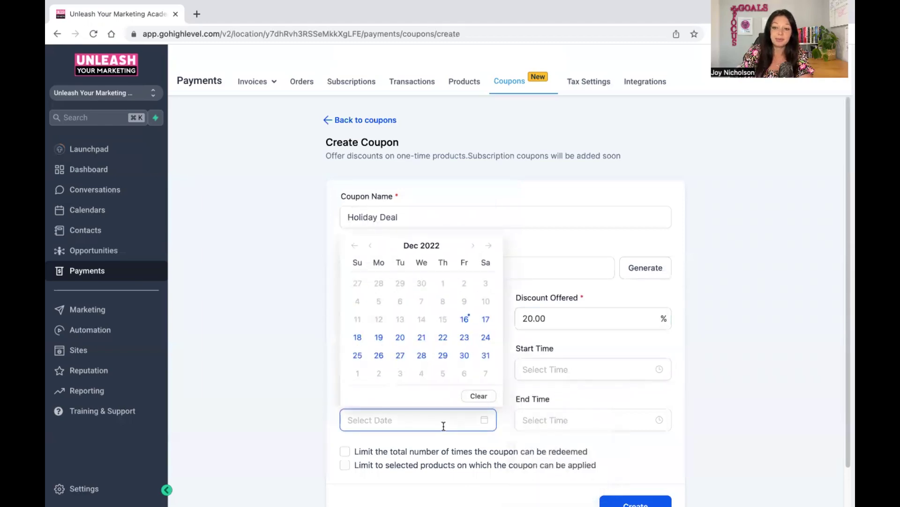
click(477, 357)
Step: Set the coupon's start time to 6:40 AM
click(534, 360)
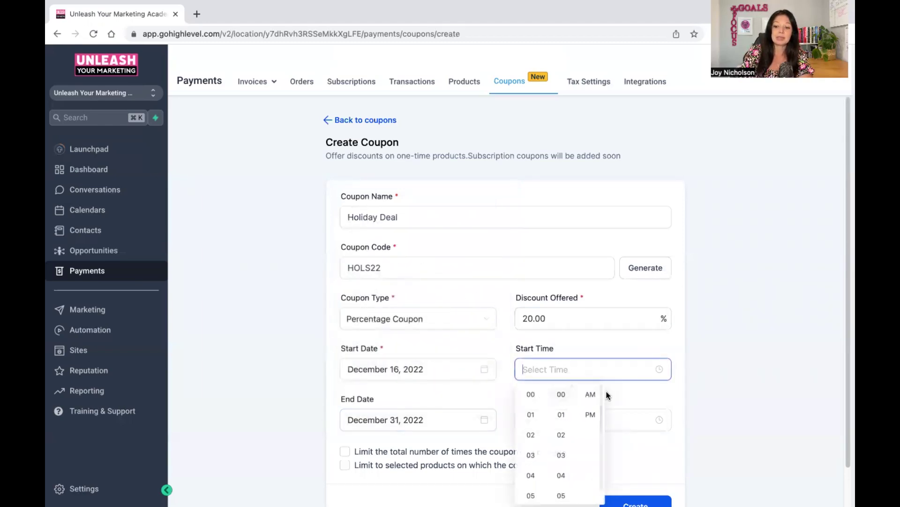
click(591, 395)
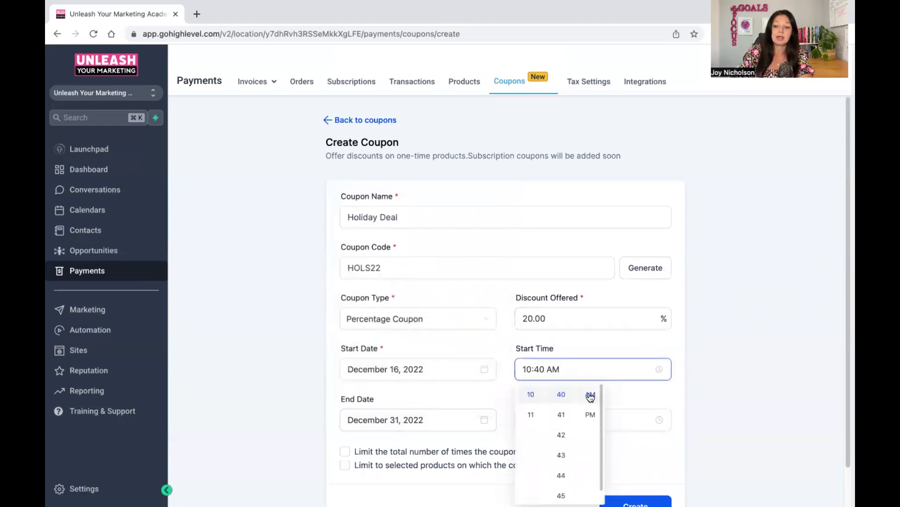
scroll(538, 408, up, 3)
click(531, 413)
click(622, 338)
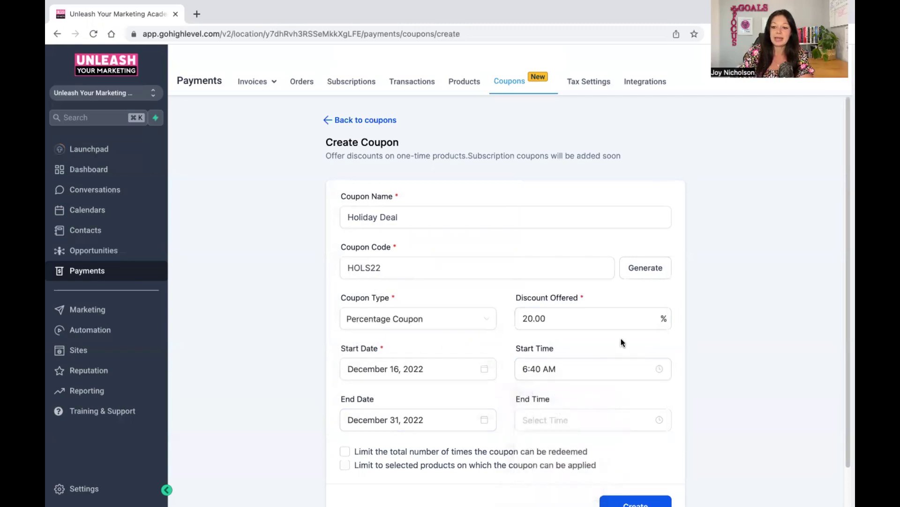
scroll(621, 339, down, 1)
Step: Set the coupon's end time to 11:40 PM
click(564, 372)
click(589, 277)
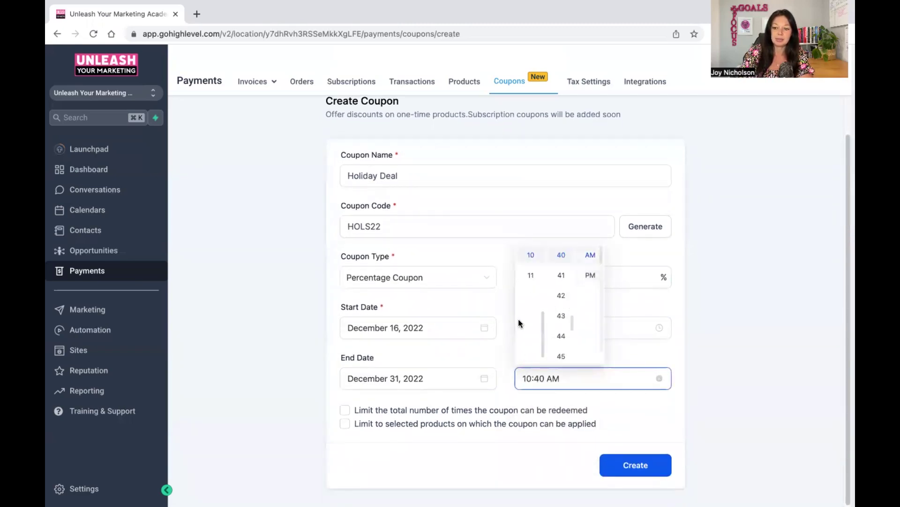
click(534, 280)
click(605, 401)
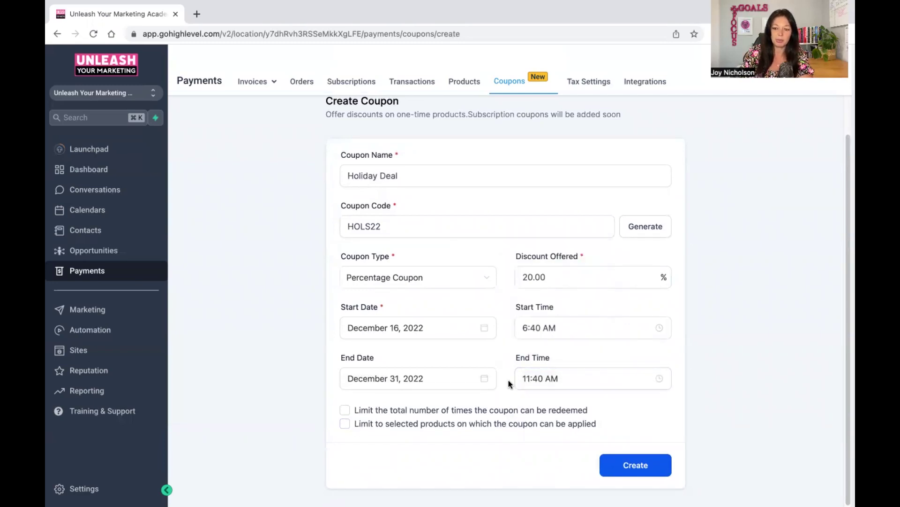
click(555, 379)
click(590, 276)
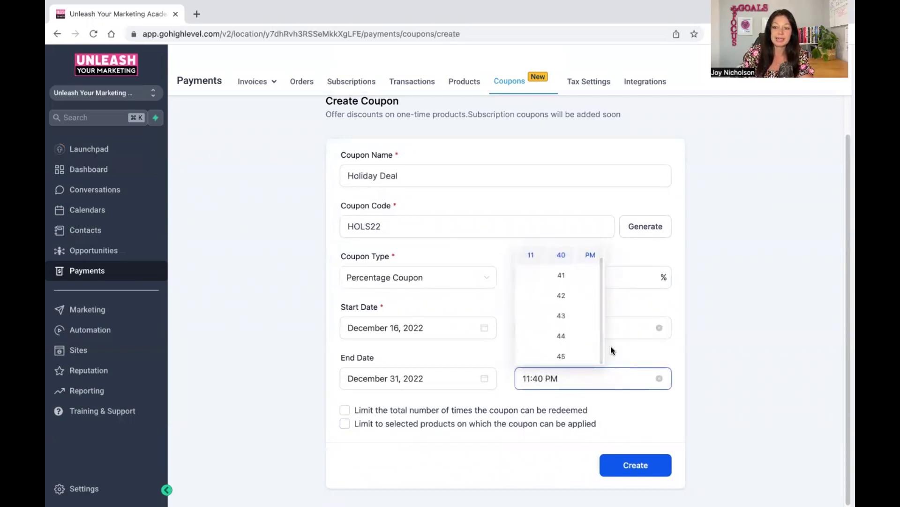
click(613, 361)
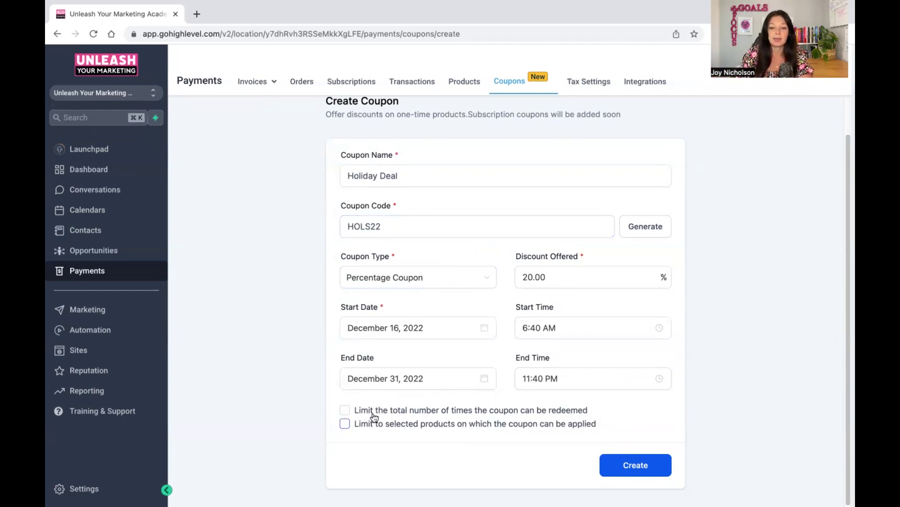
Step: Cap redemptions at 20 and limit the coupon to Avatar Knowledge Blueprint (Holiday)
click(353, 413)
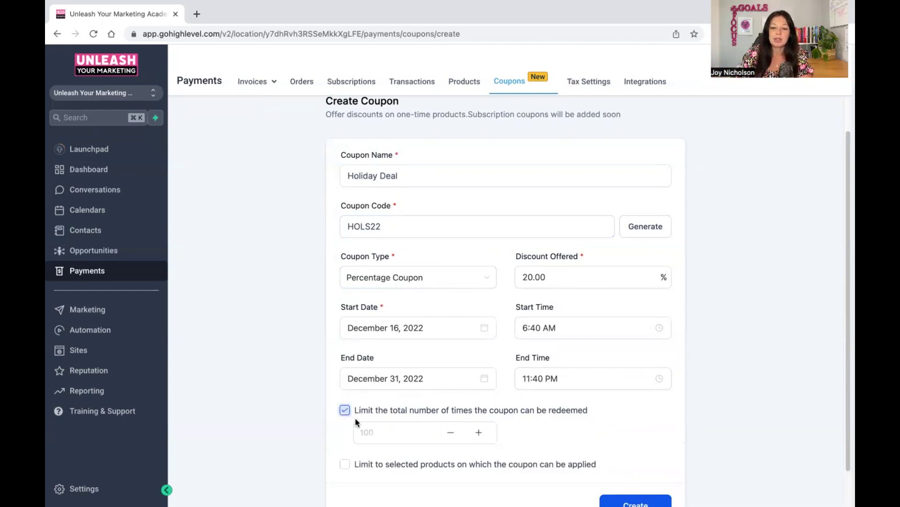
click(377, 431)
text(20)
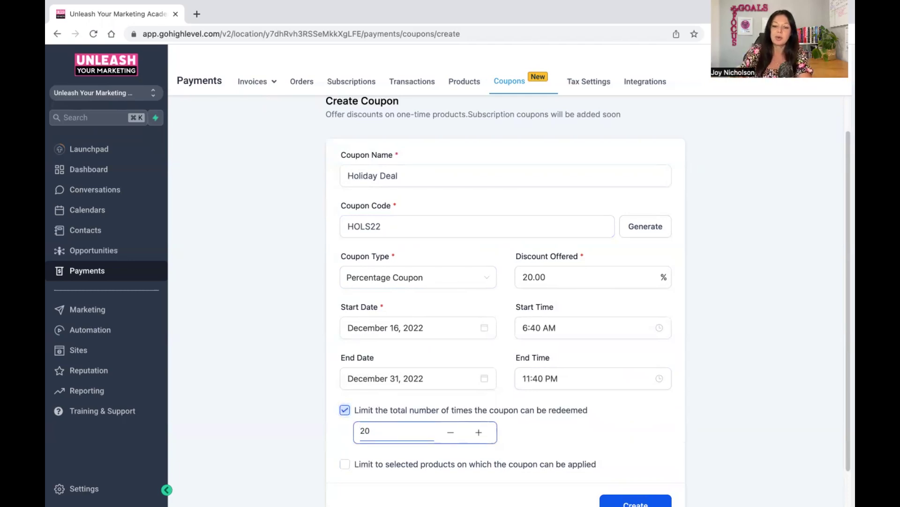
click(475, 447)
scroll(493, 423, down, 1)
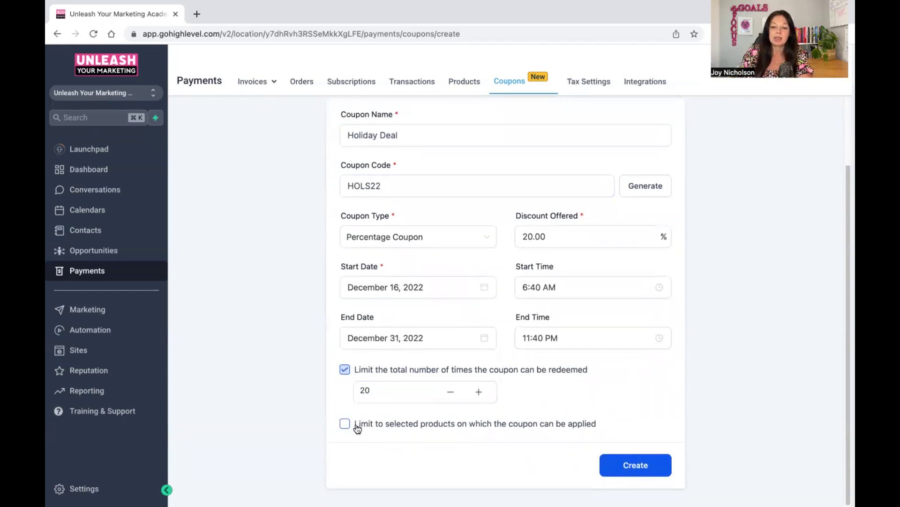
click(345, 422)
scroll(559, 390, down, 1)
click(518, 407)
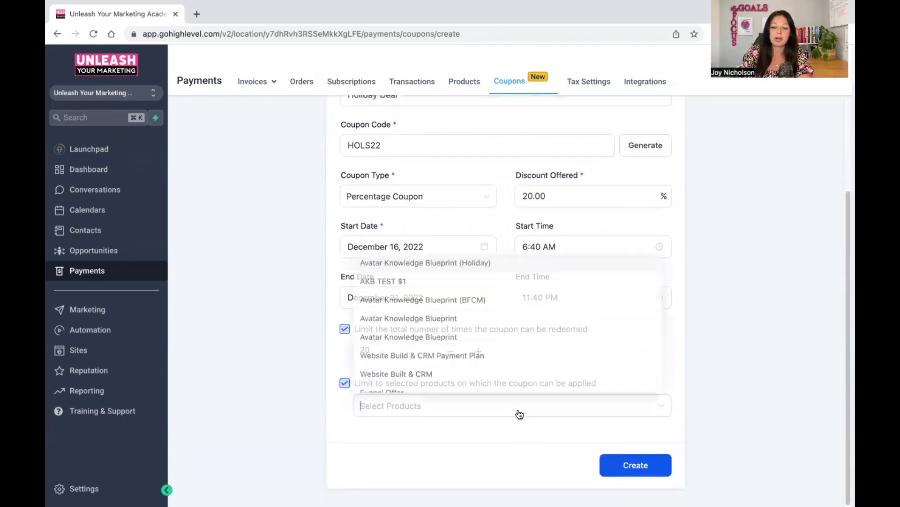
click(420, 258)
click(689, 316)
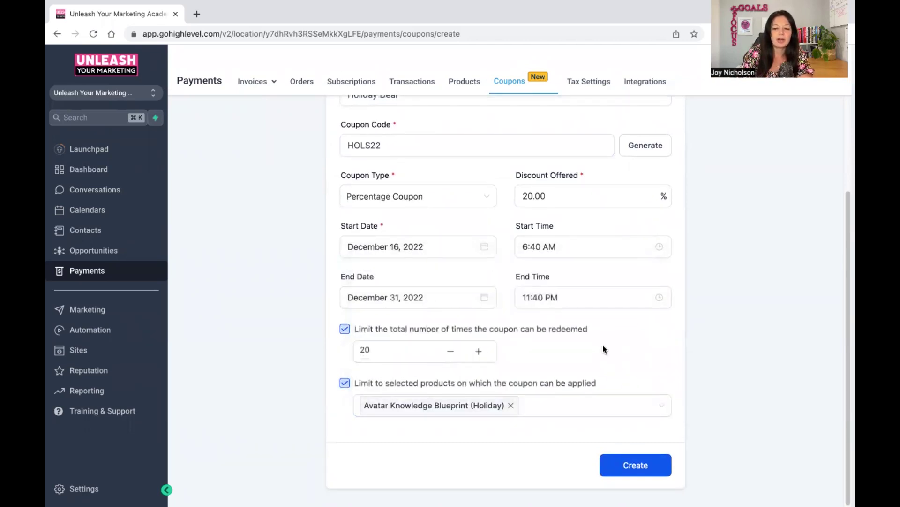
Step: Create the coupon and copy its HOLS22 code from the list
click(630, 459)
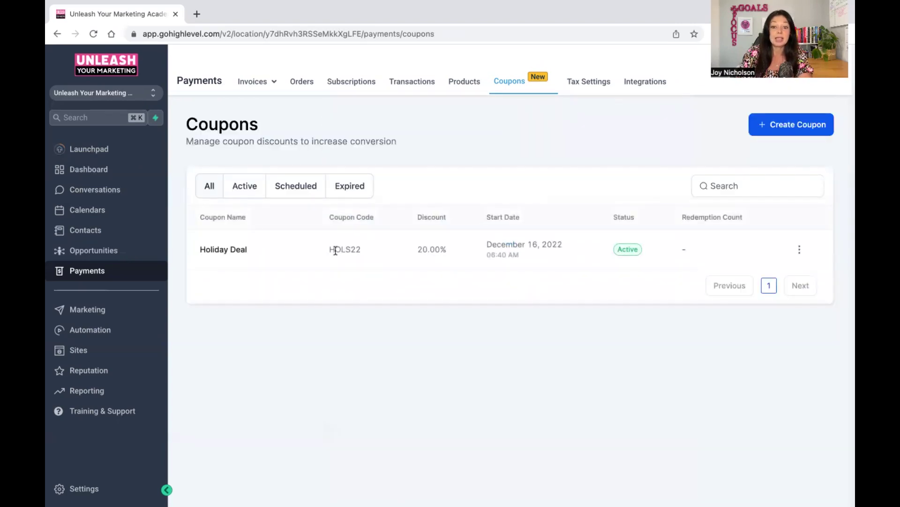
double_click(336, 249)
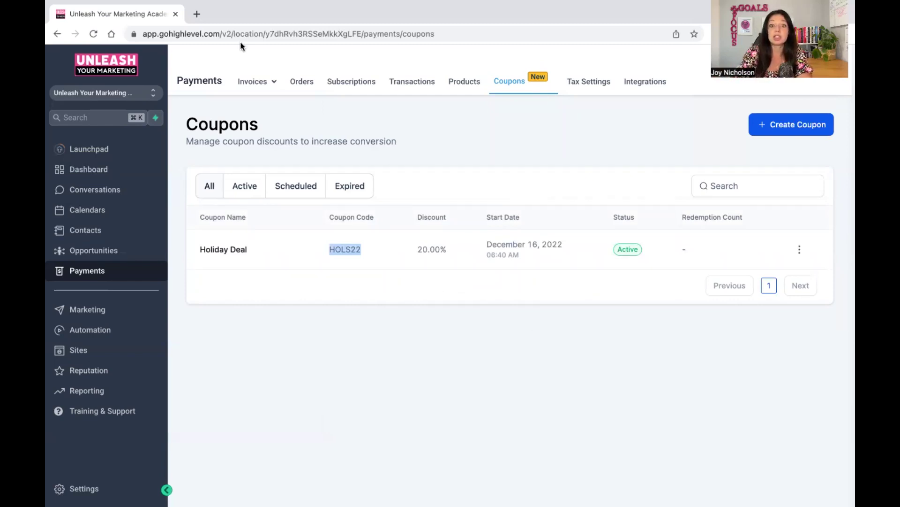
click(197, 14)
text(avatarknowledgeblueprint.com)
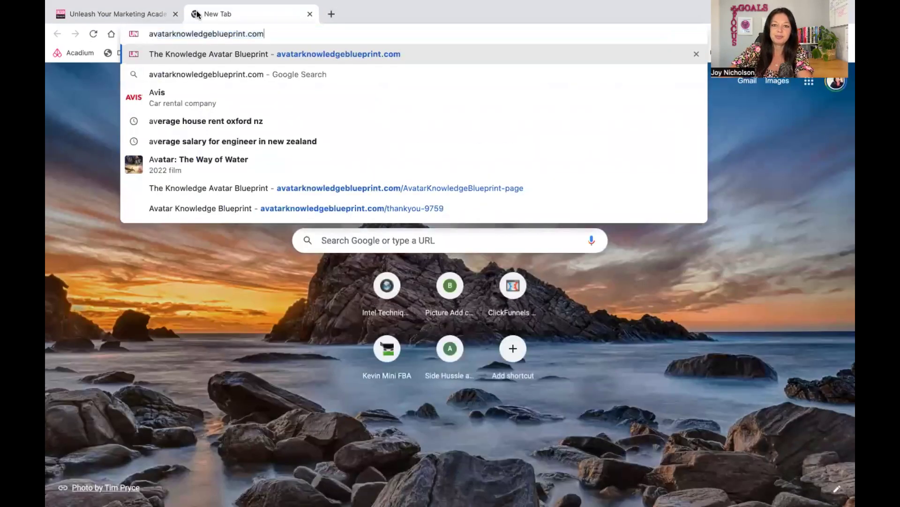
Step: Load avatarknowledgeblueprint.com, fill the order form's Full Name and Email, and continue to Step #2
key(Return)
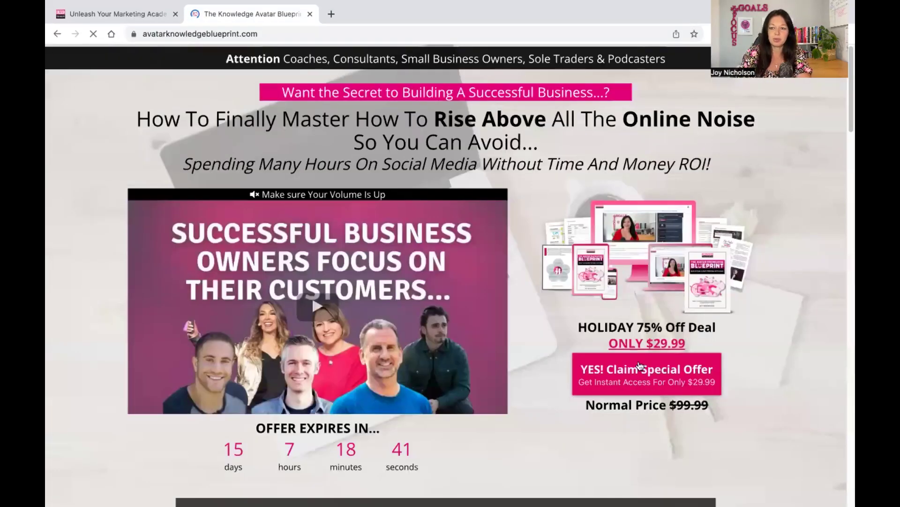
click(639, 365)
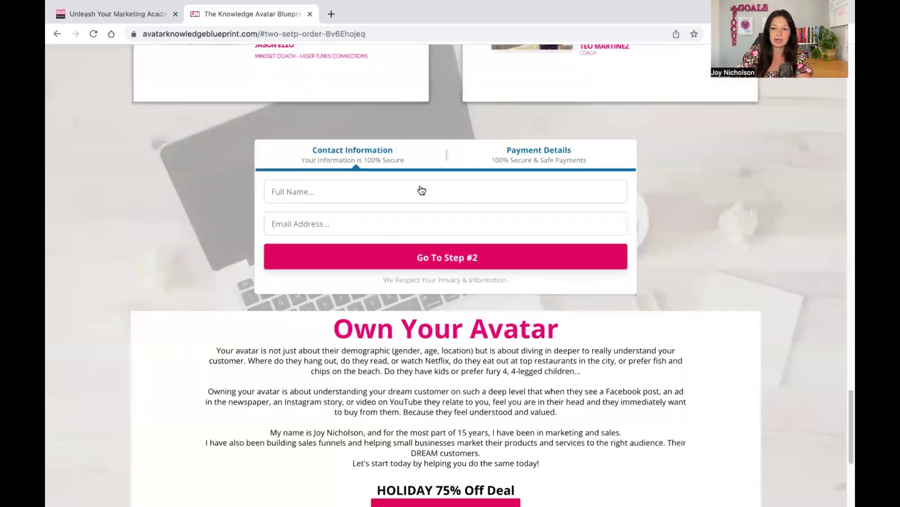
scroll(292, 337, up, 2)
click(295, 336)
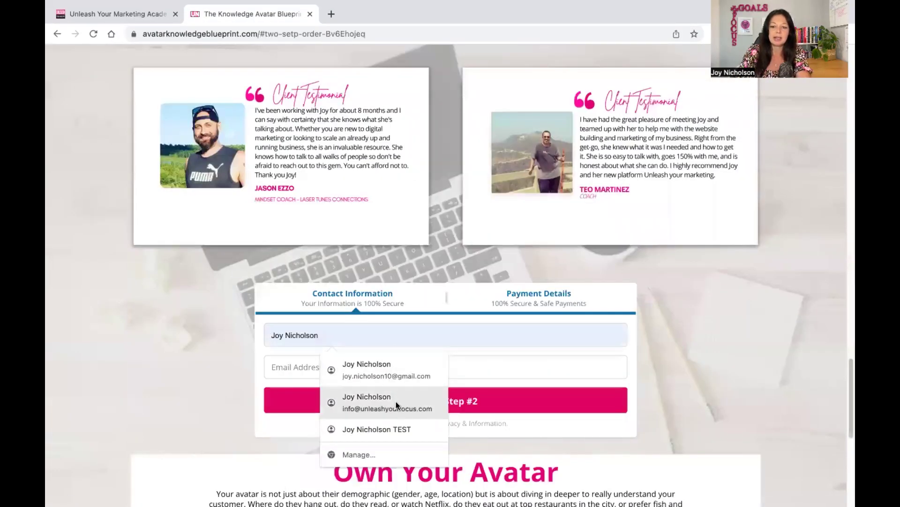
text(joy)
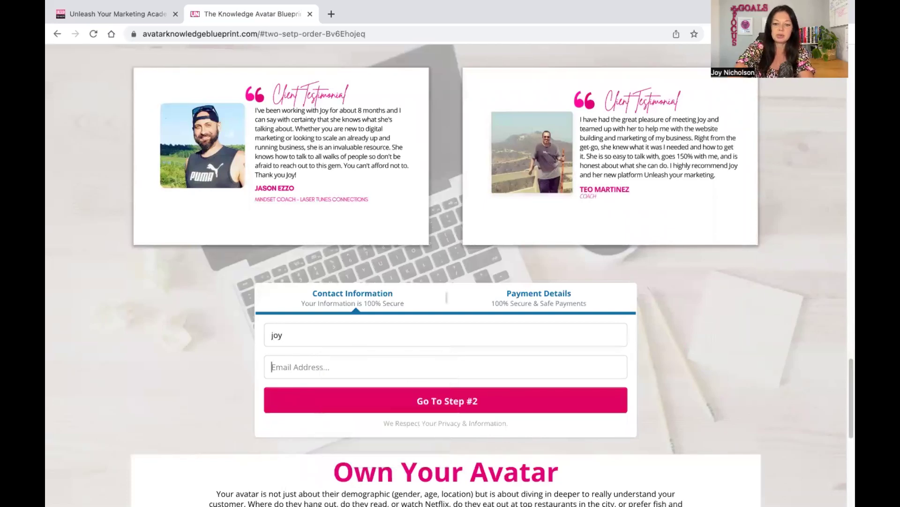
key(Tab)
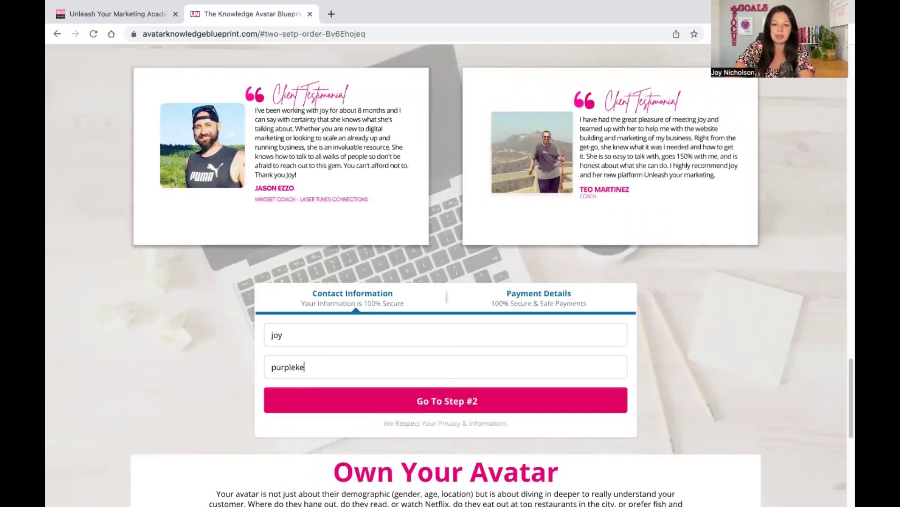
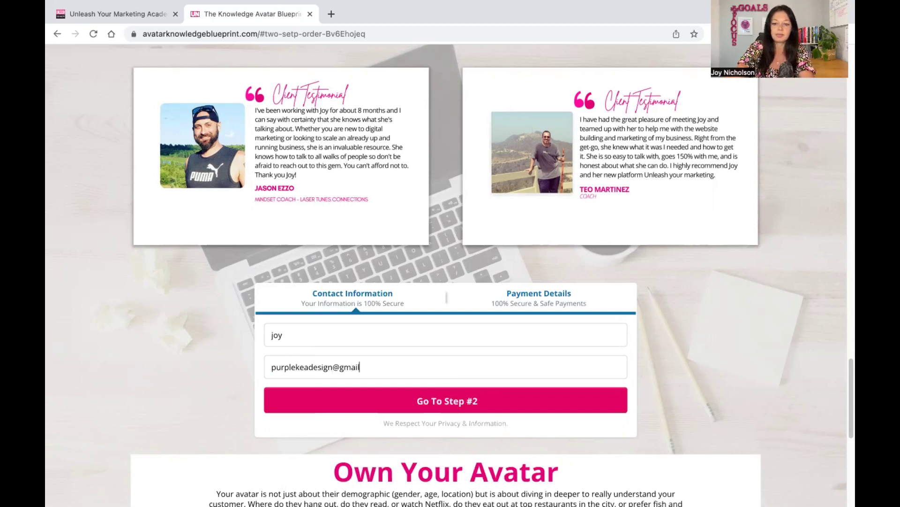
click(354, 405)
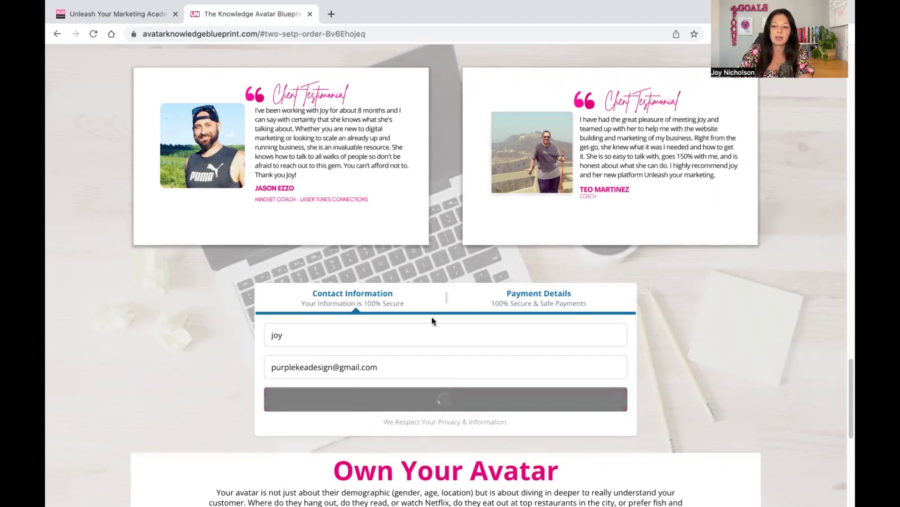
scroll(451, 281, down, 1)
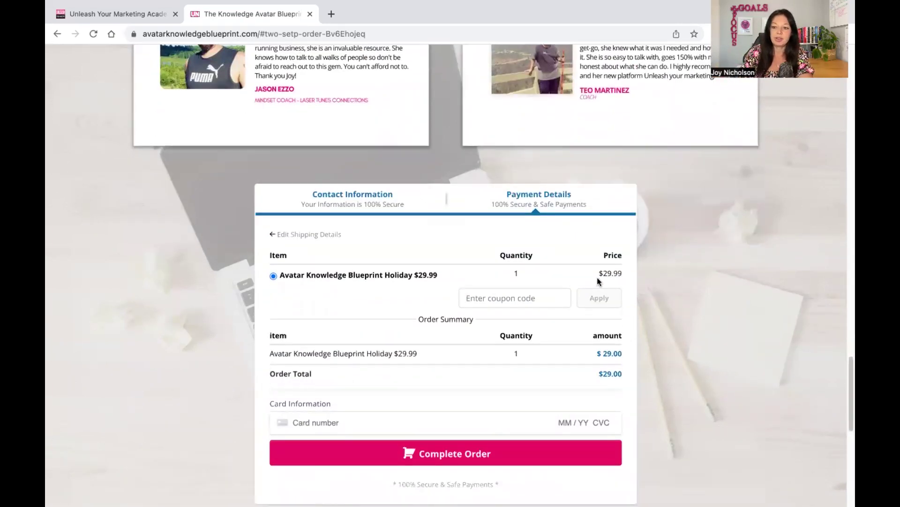
Step: Apply coupon HOLS22 to bring the total to $23.20, then return to the coupons tab
click(495, 301)
text(HOLS22)
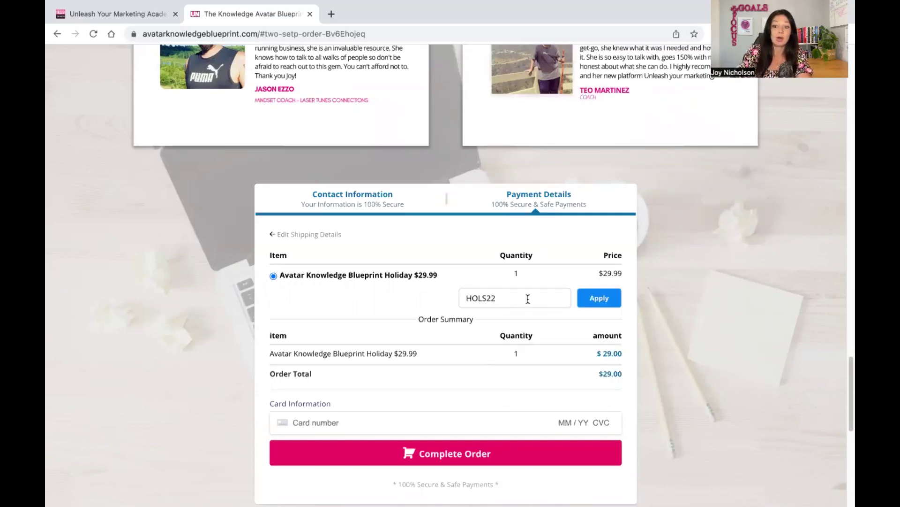
click(589, 307)
scroll(593, 415, down, 2)
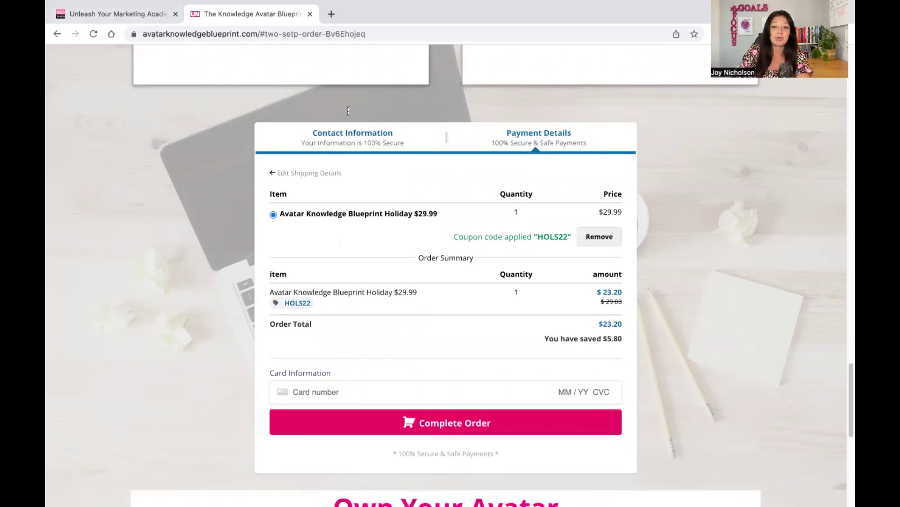
click(120, 16)
click(475, 288)
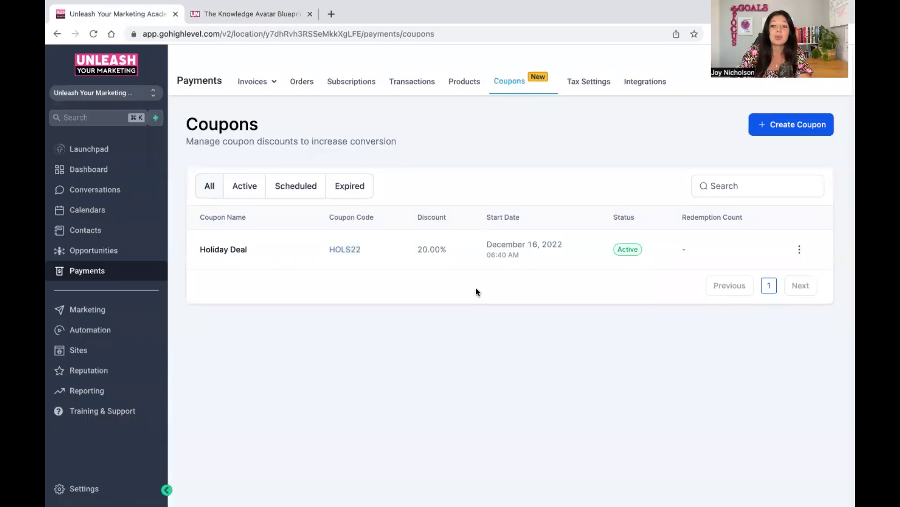